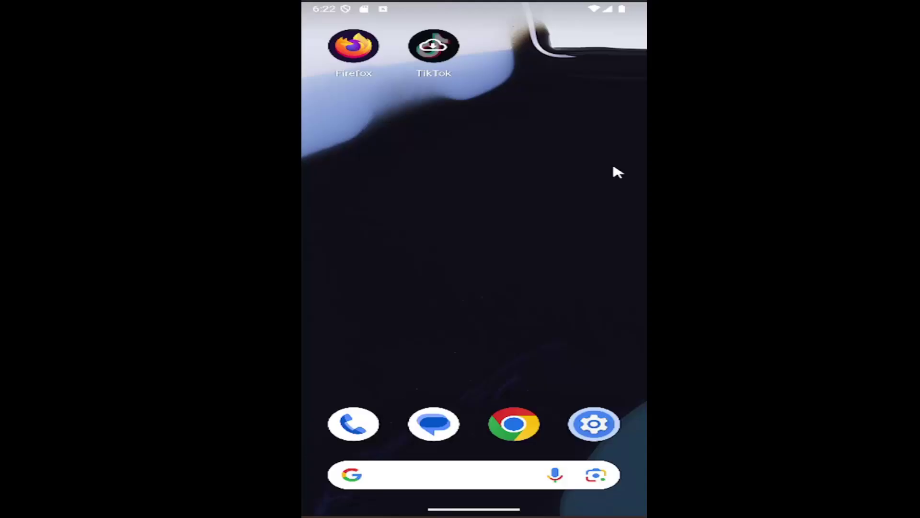
Step: Open the app drawer listing all installed apps, including Settings and TikTok
{"action": "left_click_drag", "start_coordinate": [444, 375], "coordinate": [425, 219]}
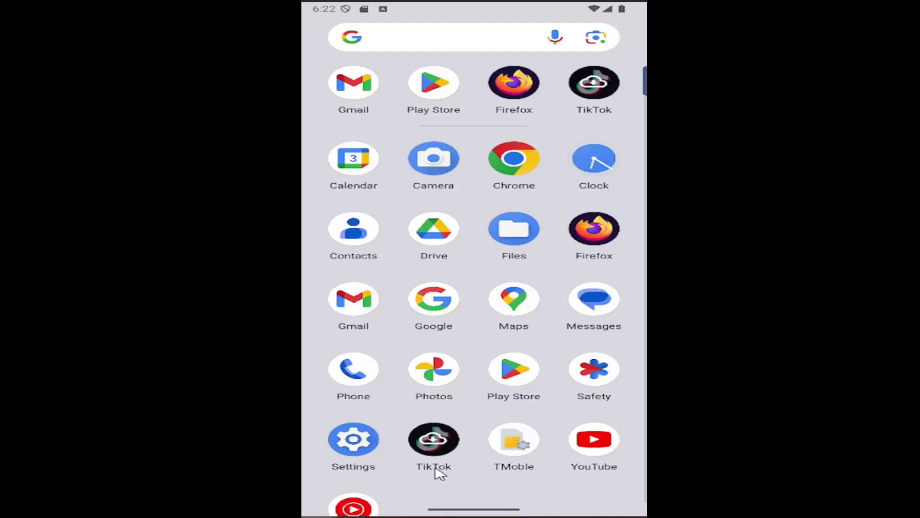
Step: Uninstall TikTok from its app info under Settings > Apps > All 29 apps, confirming with OK
{"action": "left_click", "coordinate": [353, 446]}
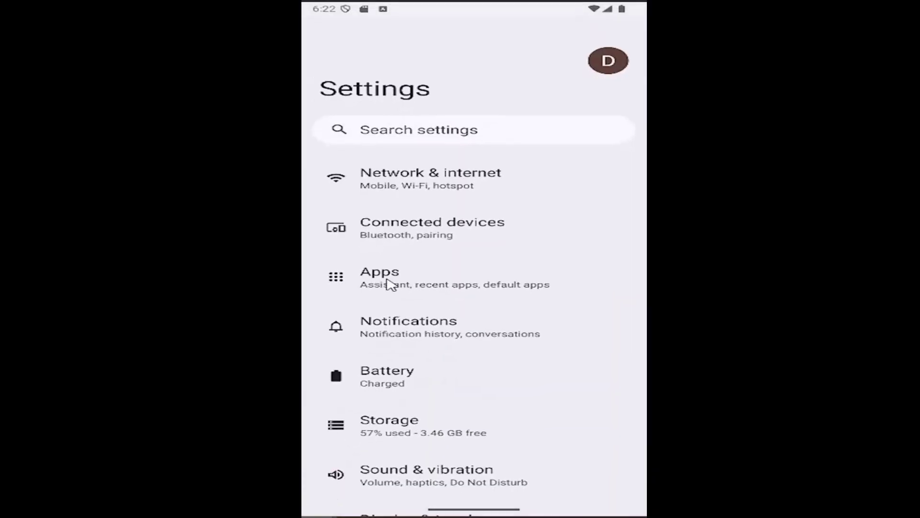
{"action": "left_click", "coordinate": [378, 281]}
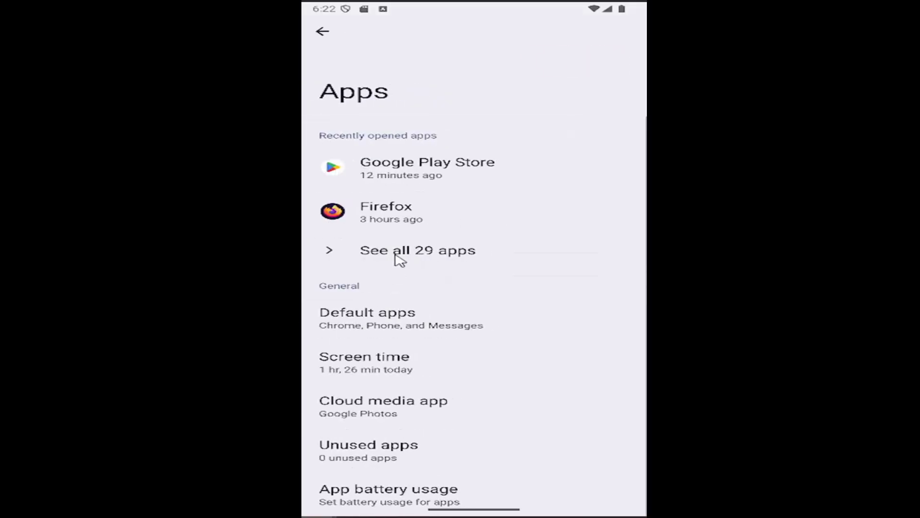
{"action": "left_click", "coordinate": [435, 255]}
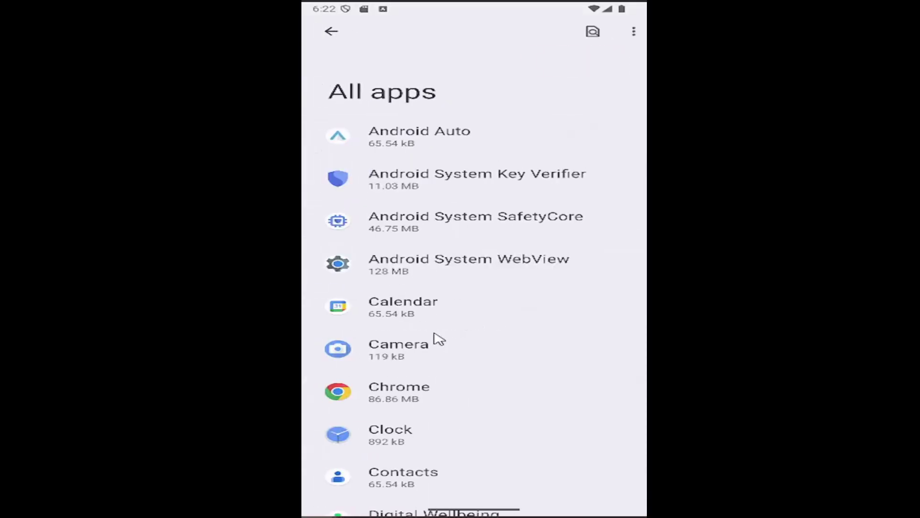
{"action": "scroll", "coordinate": [446, 382], "scroll_direction": "down", "scroll_amount": 5}
{"action": "scroll", "coordinate": [446, 363], "scroll_direction": "down", "scroll_amount": 3}
{"action": "scroll", "coordinate": [446, 363], "scroll_direction": "down", "scroll_amount": 1}
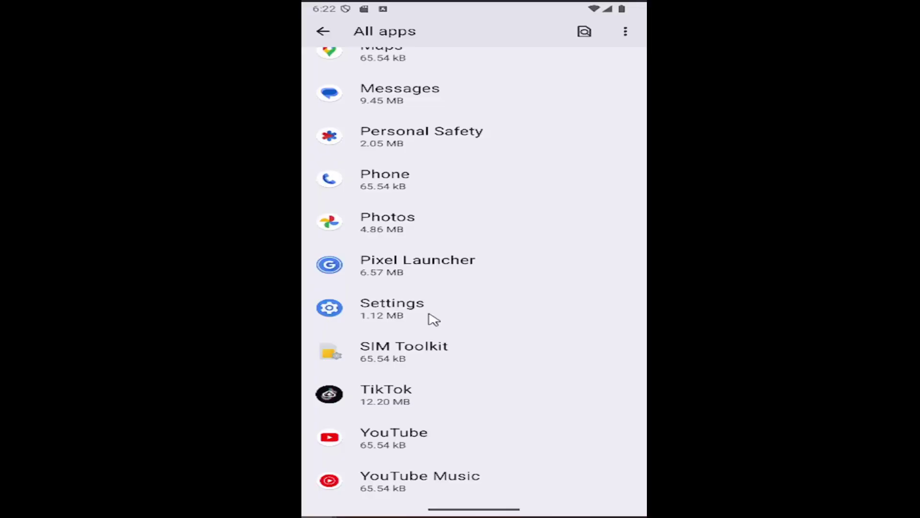
{"action": "left_click", "coordinate": [383, 406]}
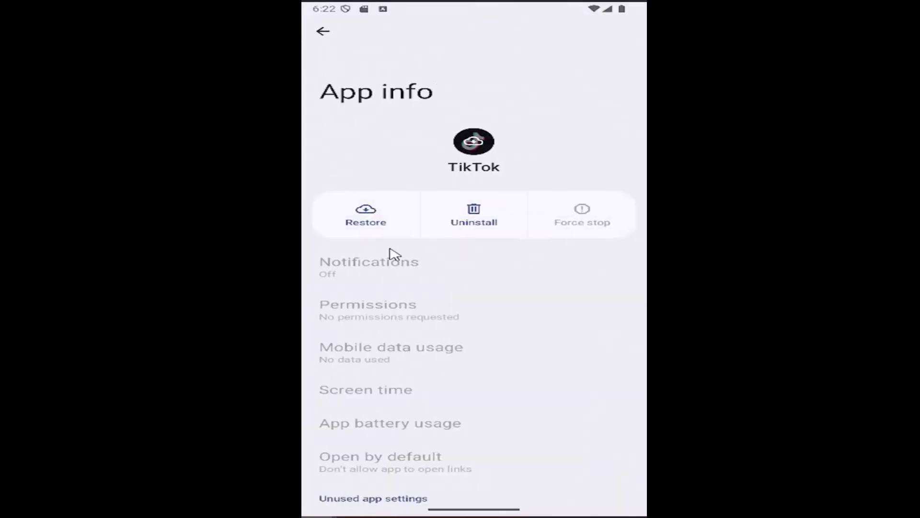
{"action": "left_click", "coordinate": [474, 216]}
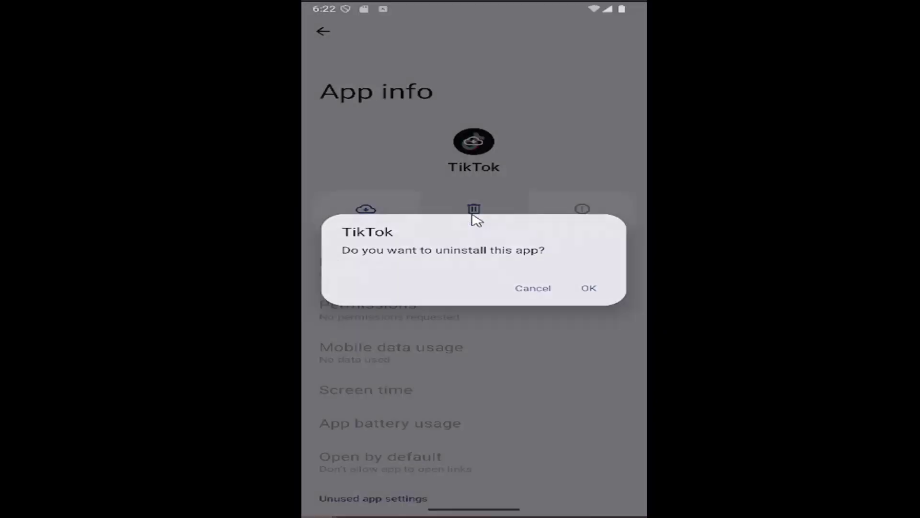
{"action": "left_click", "coordinate": [589, 287]}
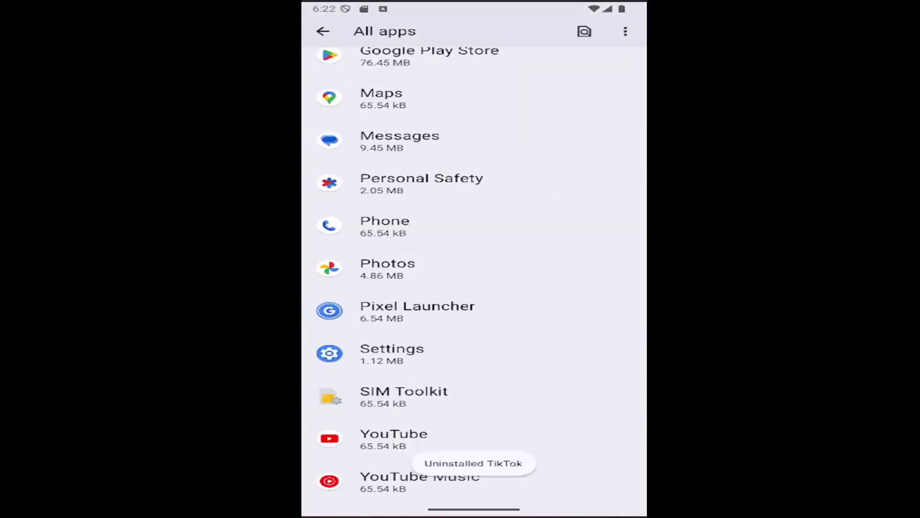